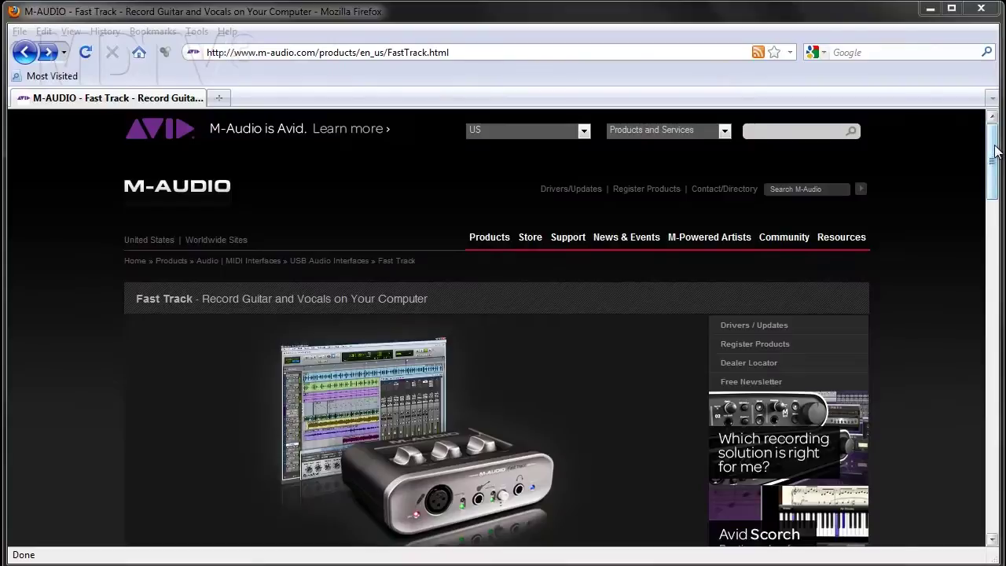
# Step: Find the M-Audio Fast Track driver for Windows 7 64-Bit and download the Install M-Audio FastTrack 6.0.6.exe installer
pyautogui.moveTo(995, 151); pyautogui.dragTo(995, 167)
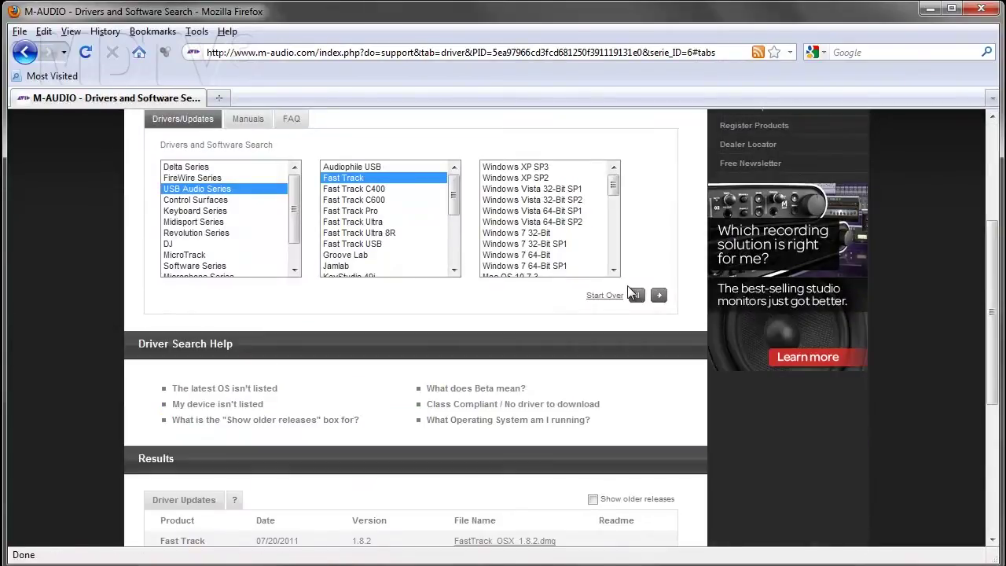
pyautogui.click(540, 258)
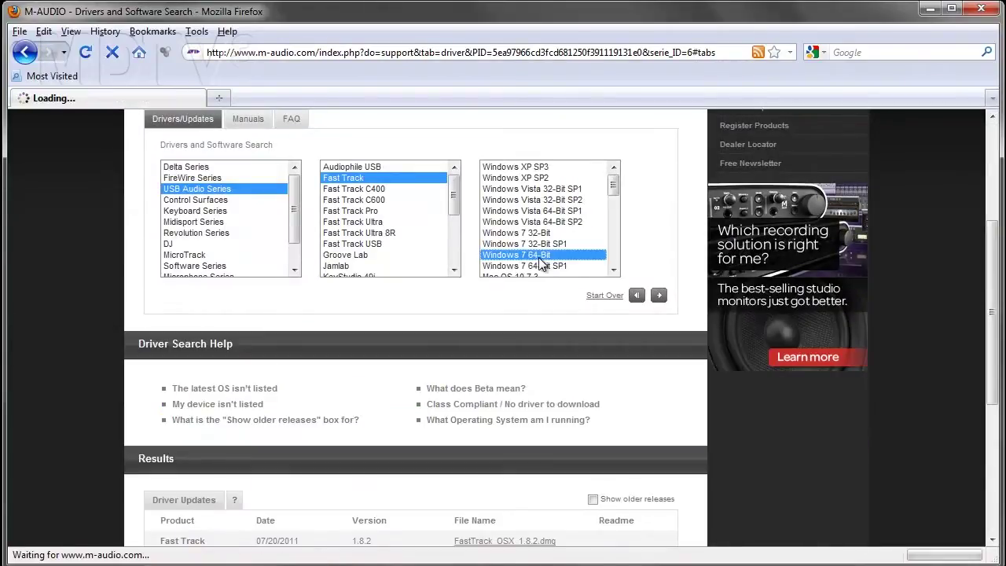
pyautogui.click(659, 296)
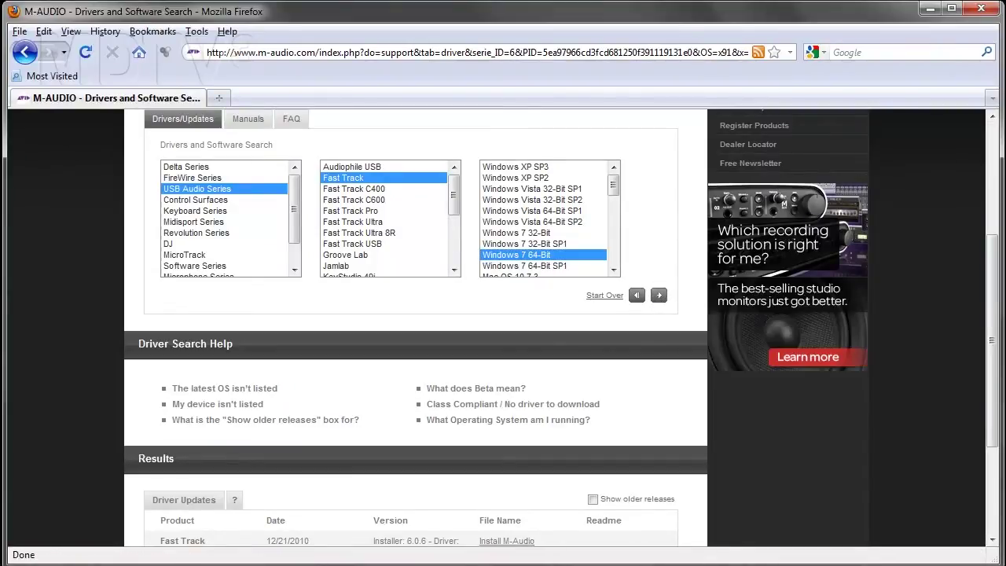
pyautogui.scroll(-3, 992, 266)
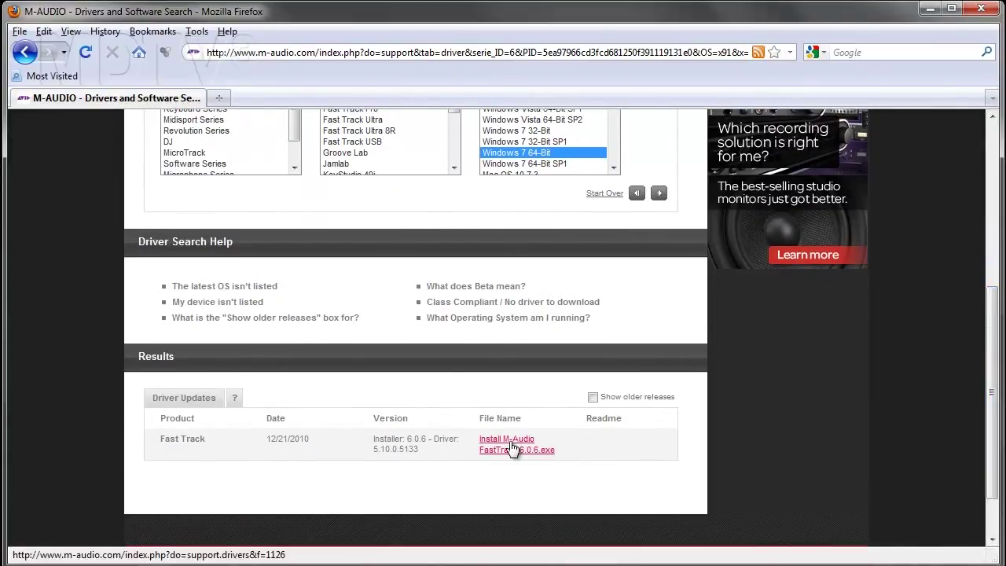
pyautogui.click(511, 446)
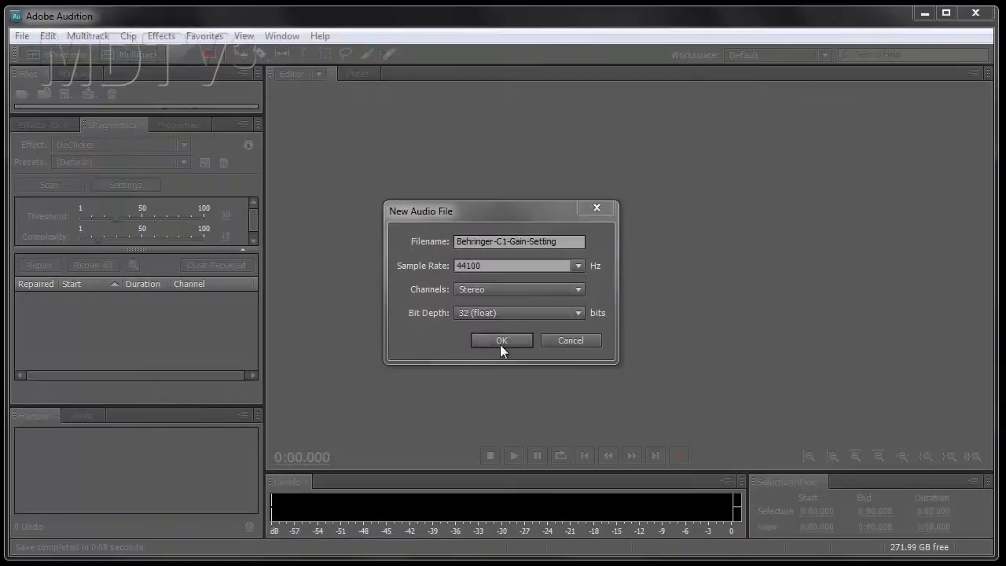
# Step: In Adobe Audition, create and record two 44100 Hz stereo 32-bit float files named Behringer-C1-Gain-Setting and Behringer-C1
pyautogui.click(502, 340)
pyautogui.hotkey('shift', 'space')
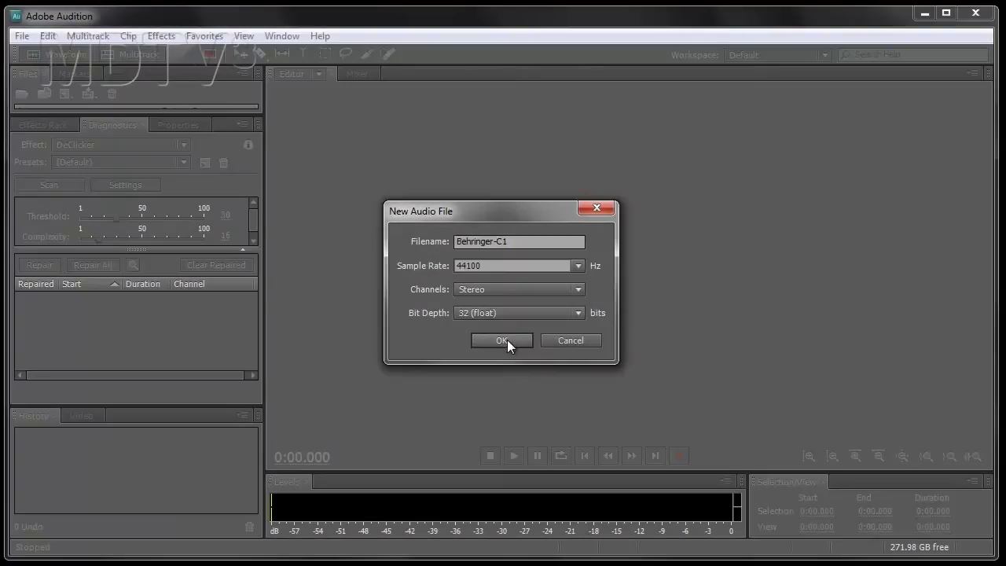
pyautogui.click(502, 339)
pyautogui.hotkey('shift', 'space')
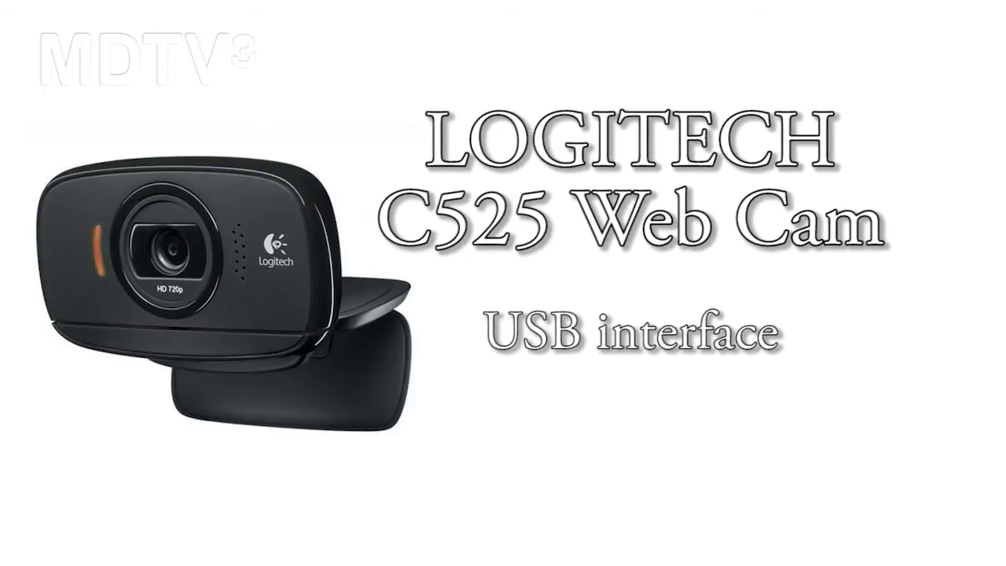
# Step: Start recording from the HD webcam microphone in Audacity and lower the recording volume to nearly its minimum
pyautogui.click(247, 63)
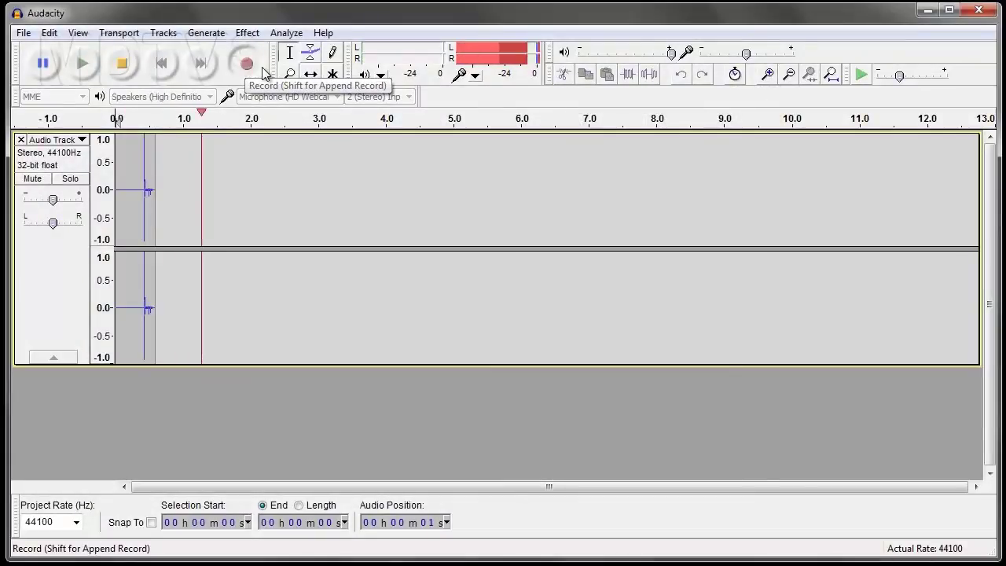
pyautogui.moveTo(744, 55); pyautogui.dragTo(701, 56)
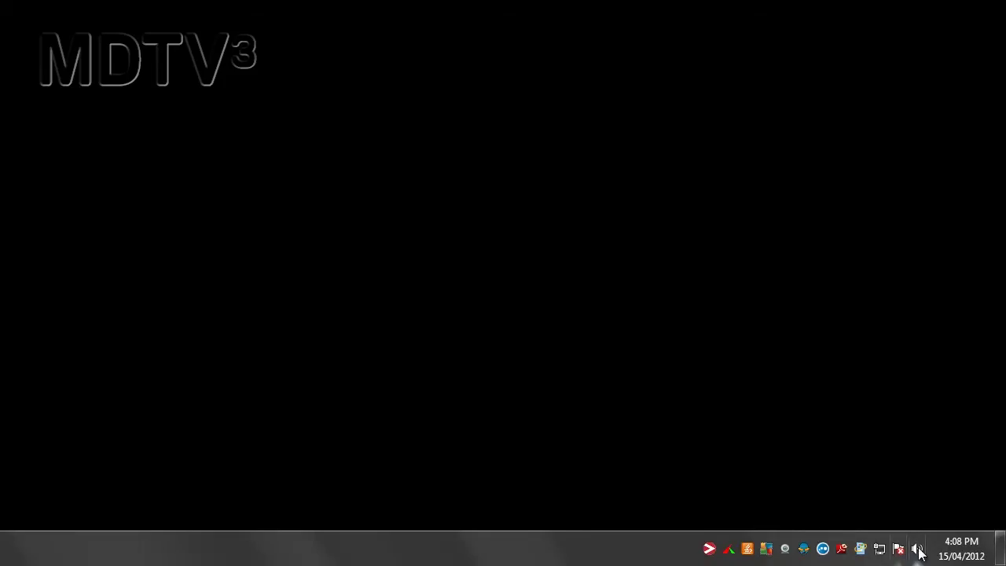
# Step: In the Windows recording device settings, raise the default microphone's level to 99 and accept the change
pyautogui.rightClick(919, 550)
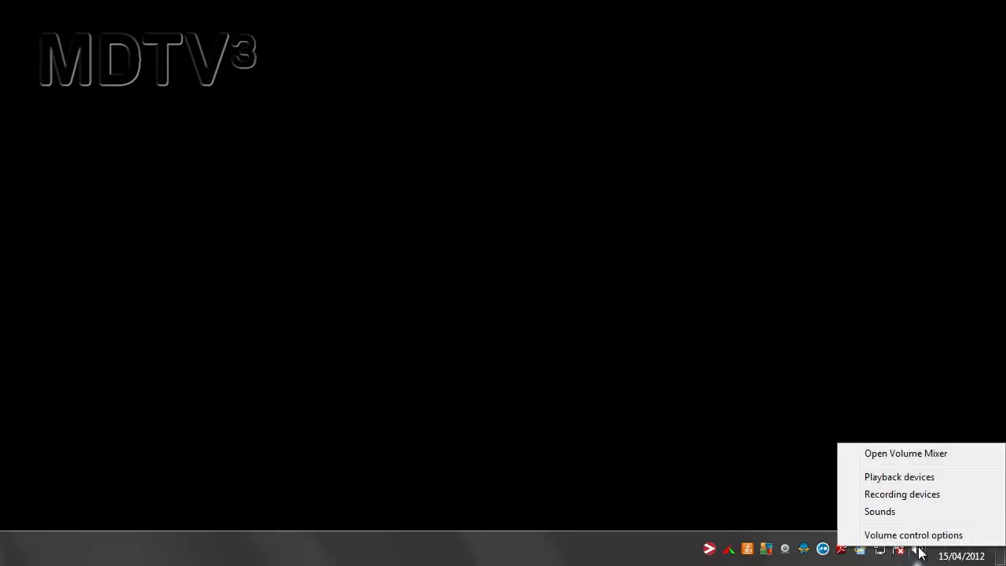
pyautogui.click(888, 495)
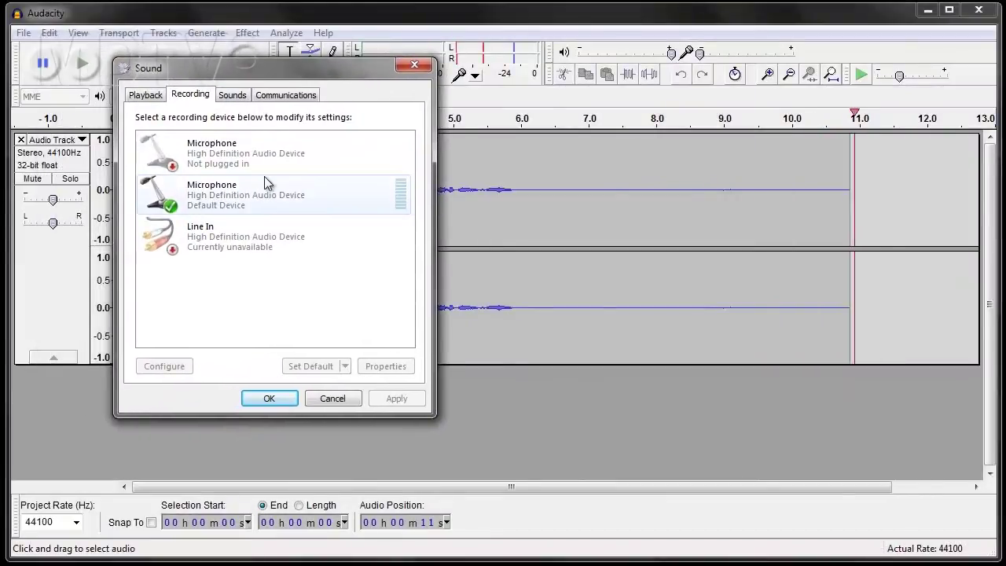
pyautogui.click(227, 202)
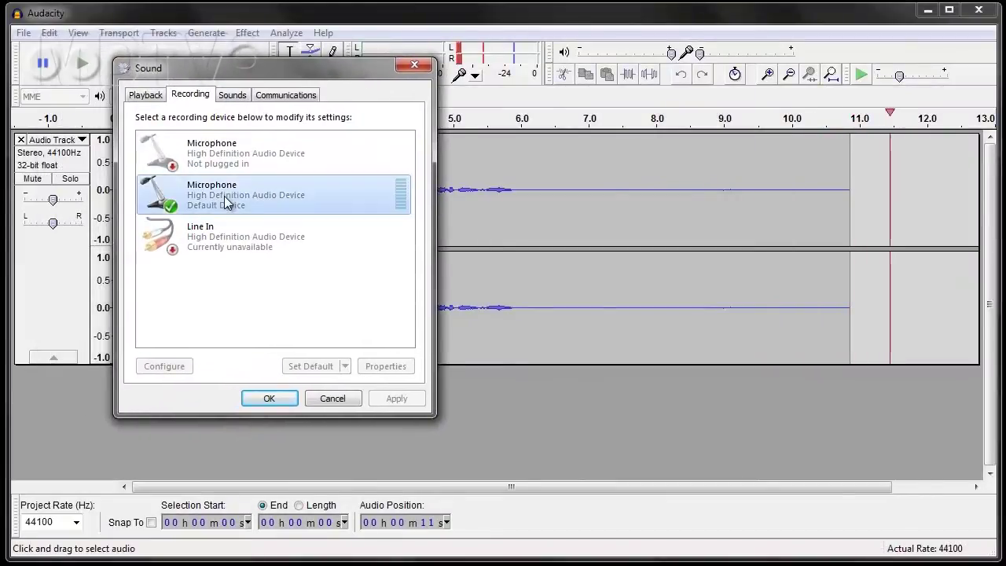
pyautogui.click(389, 367)
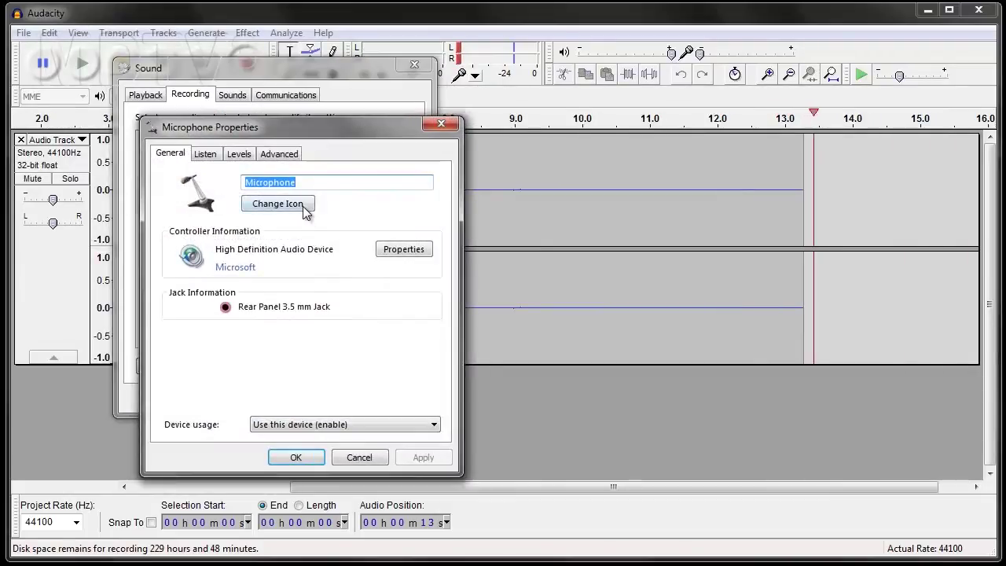
pyautogui.click(239, 154)
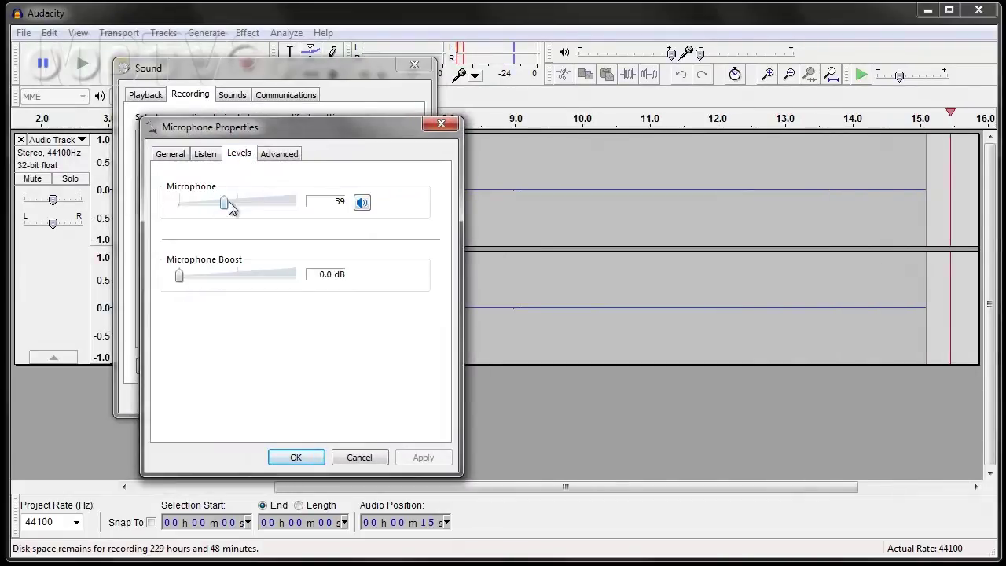
pyautogui.moveTo(226, 202); pyautogui.dragTo(290, 204)
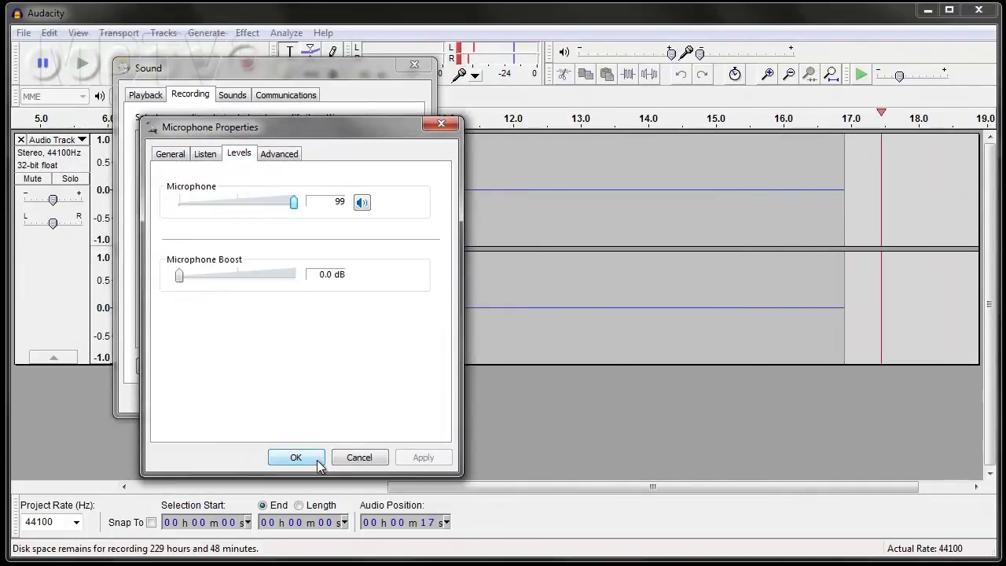
pyautogui.click(311, 456)
pyautogui.click(277, 398)
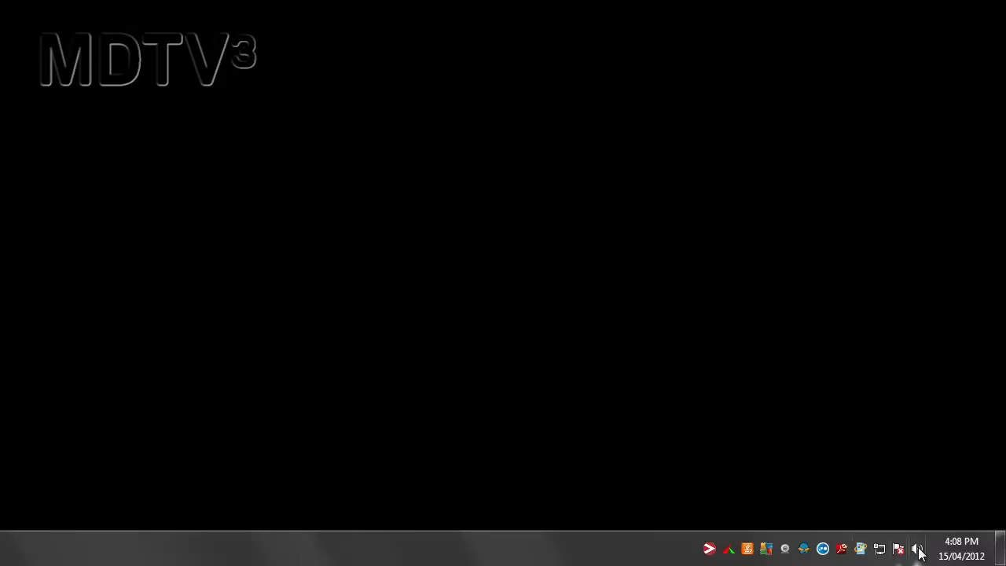
# Step: Set the default microphone's Microphone Boost to +20.0 dB in the Windows recording device settings
pyautogui.rightClick(919, 550)
pyautogui.click(886, 494)
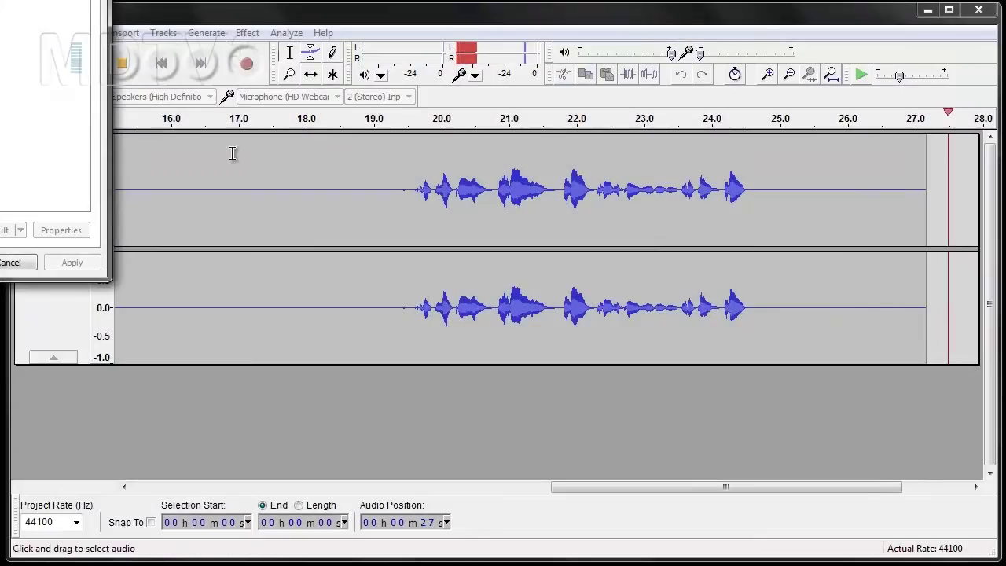
pyautogui.moveTo(5, 15); pyautogui.dragTo(519, 69)
pyautogui.click(405, 197)
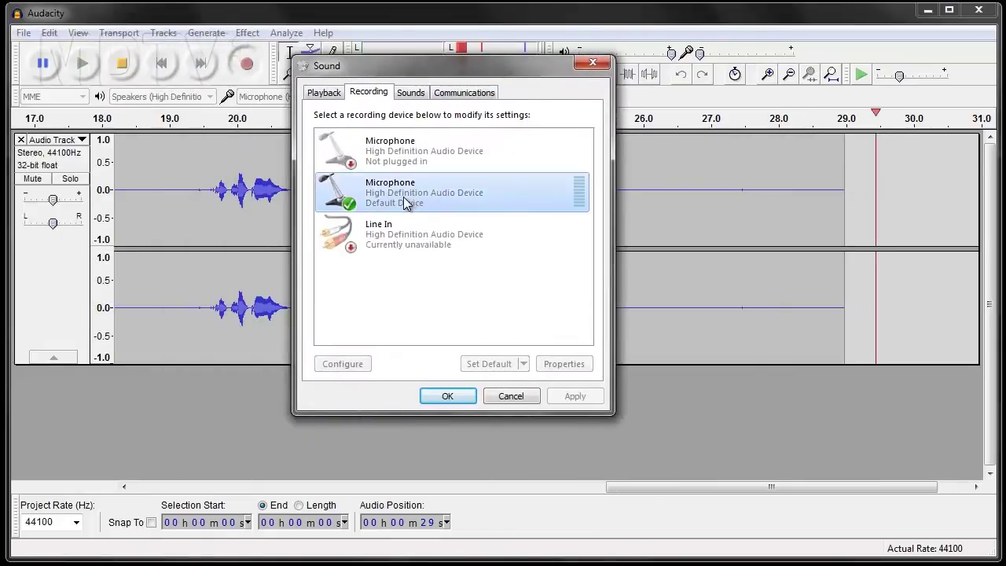
pyautogui.click(564, 366)
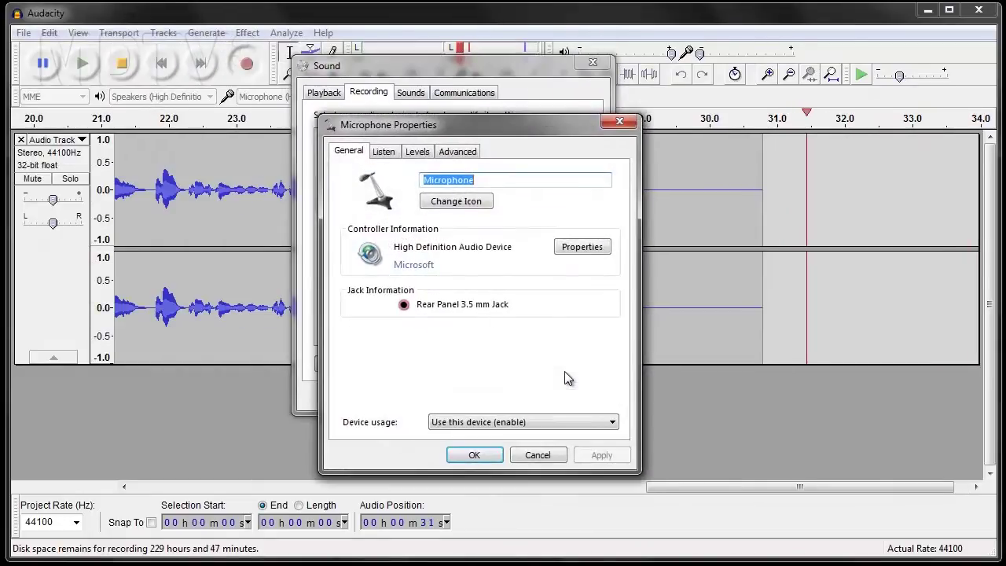
pyautogui.click(417, 152)
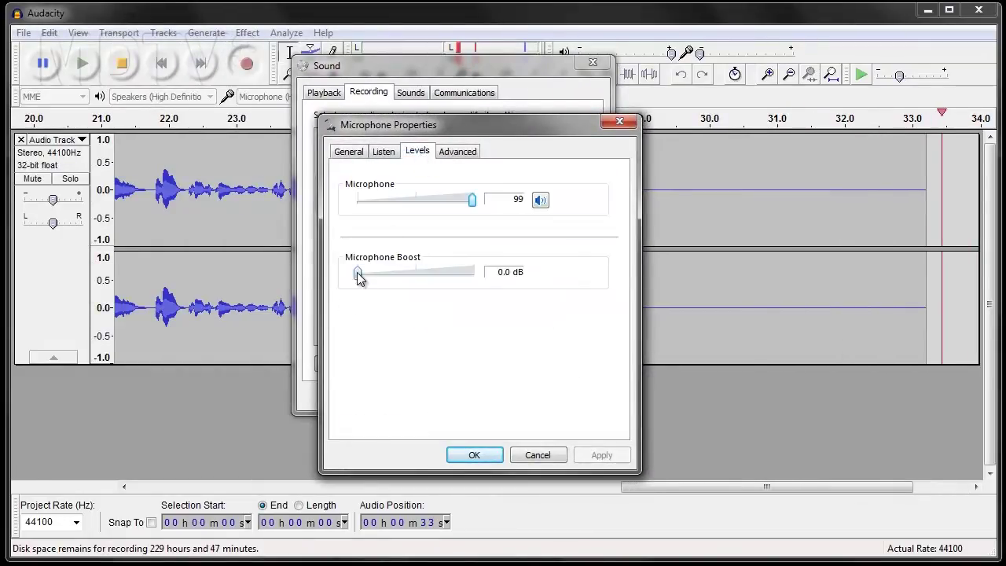
pyautogui.moveTo(372, 275); pyautogui.dragTo(415, 279)
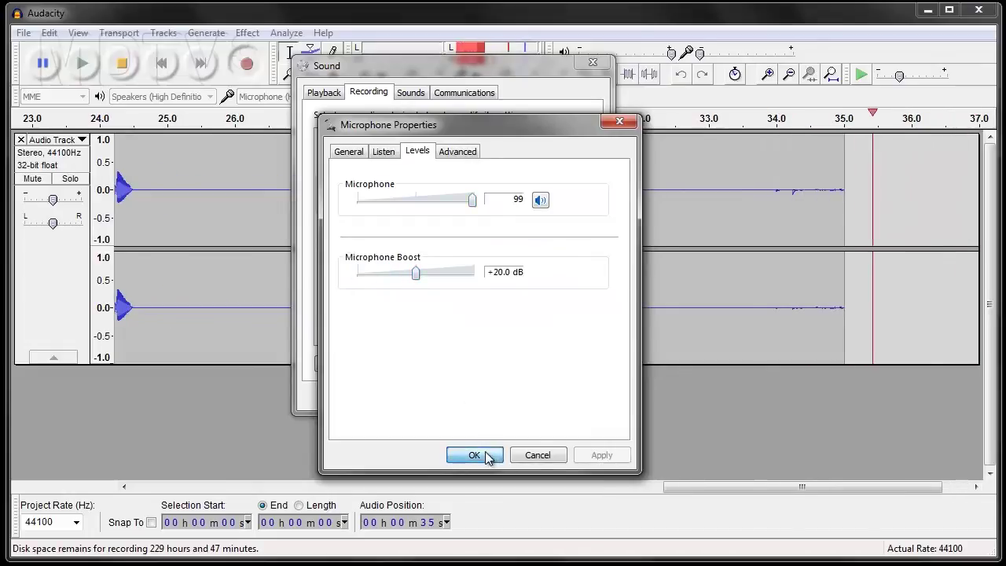
pyautogui.click(475, 455)
pyautogui.click(449, 396)
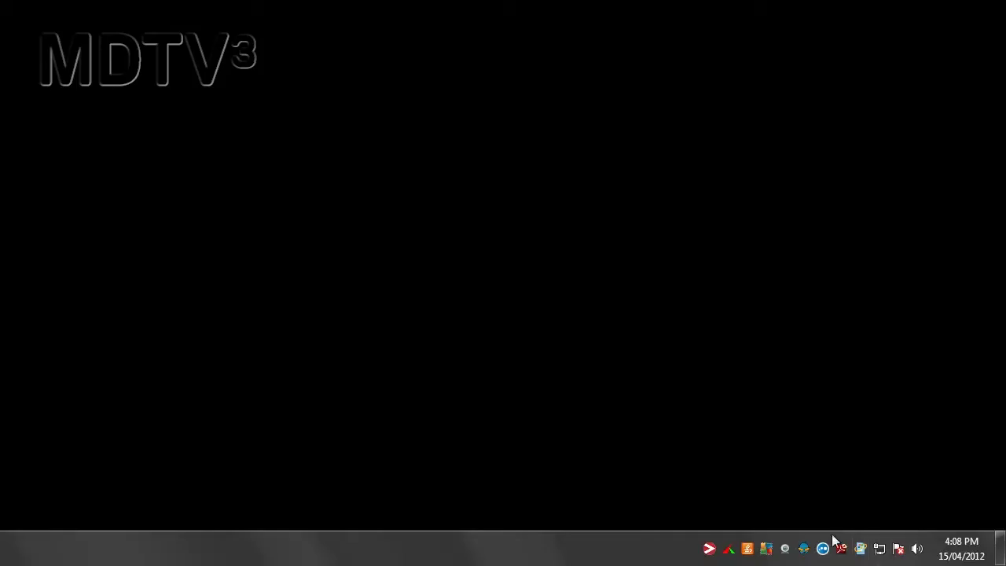
# Step: Reduce the default microphone's Microphone Boost to +10.0 dB in the Windows recording device settings
pyautogui.rightClick(918, 550)
pyautogui.click(889, 496)
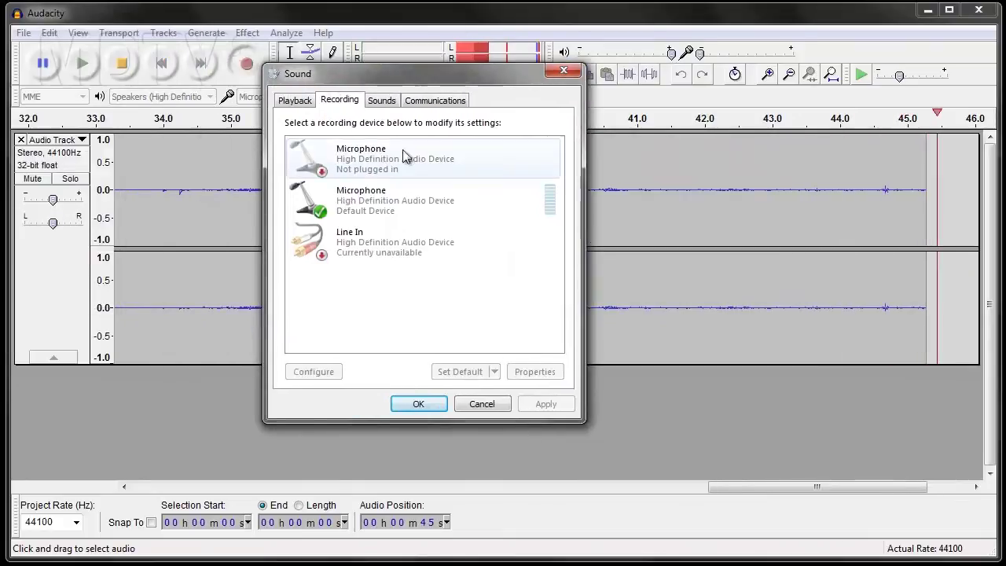
pyautogui.click(425, 199)
pyautogui.click(534, 372)
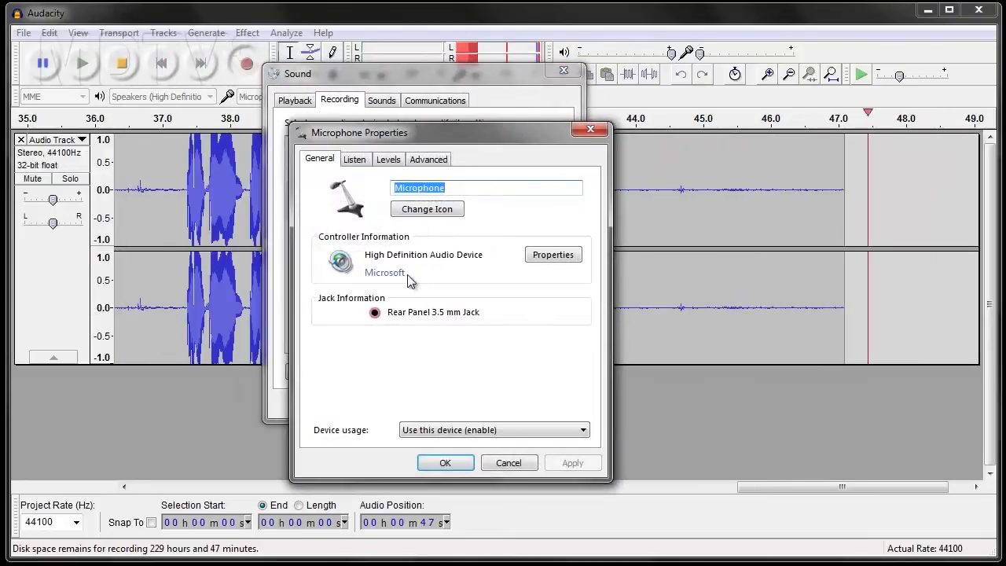
pyautogui.click(394, 160)
pyautogui.moveTo(386, 281); pyautogui.dragTo(362, 283)
pyautogui.click(445, 462)
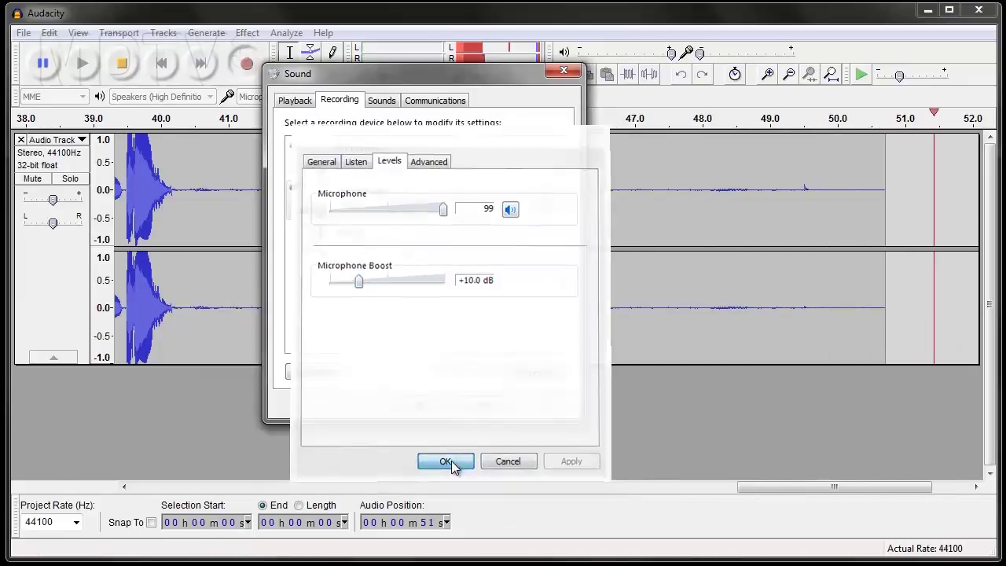
pyautogui.click(425, 404)
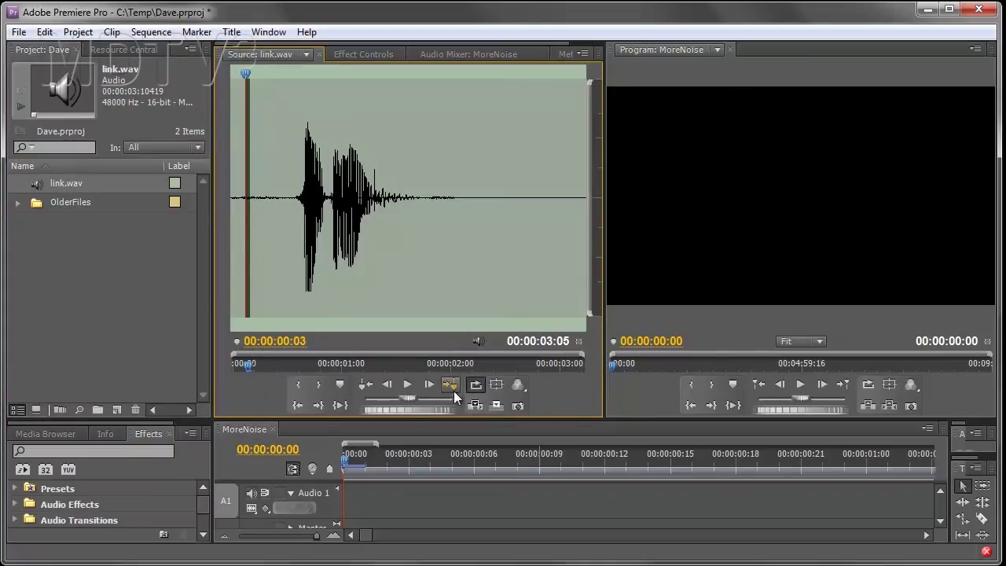
# Step: Switch to Adobe Premiere Pro, preview link.wav and place it on the Audio 1 track of the MoreNoise sequence
pyautogui.click(405, 385)
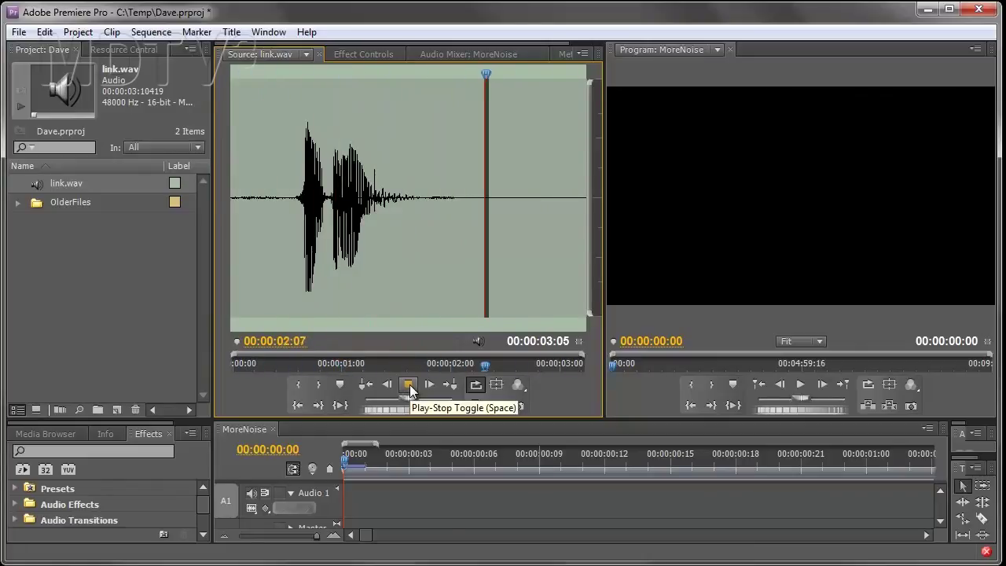
pyautogui.click(409, 385)
# Step: Find the Dynamics audio effect and apply it to the link.wav clip on the Audio 1 track
pyautogui.click(77, 451)
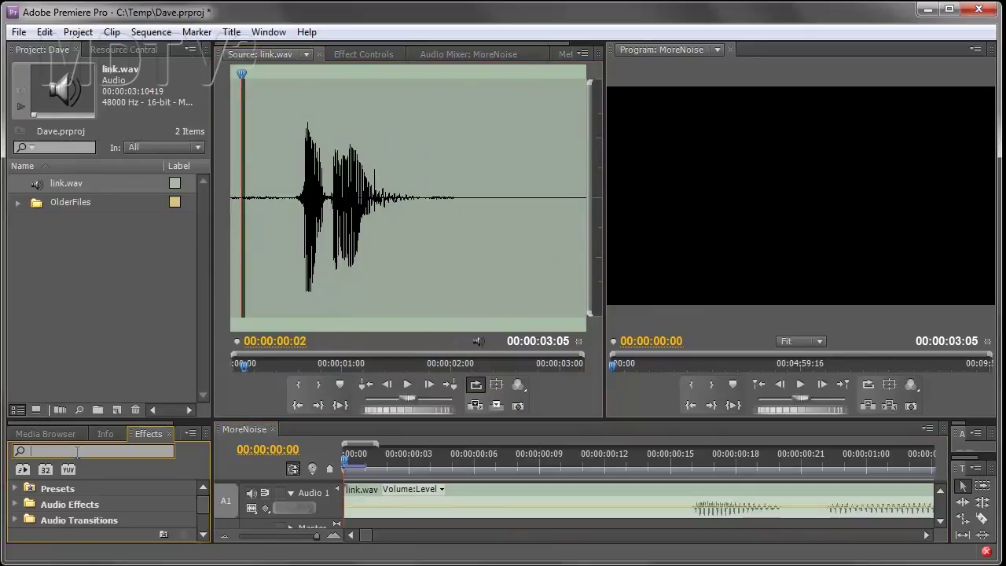
pyautogui.write('dynam')
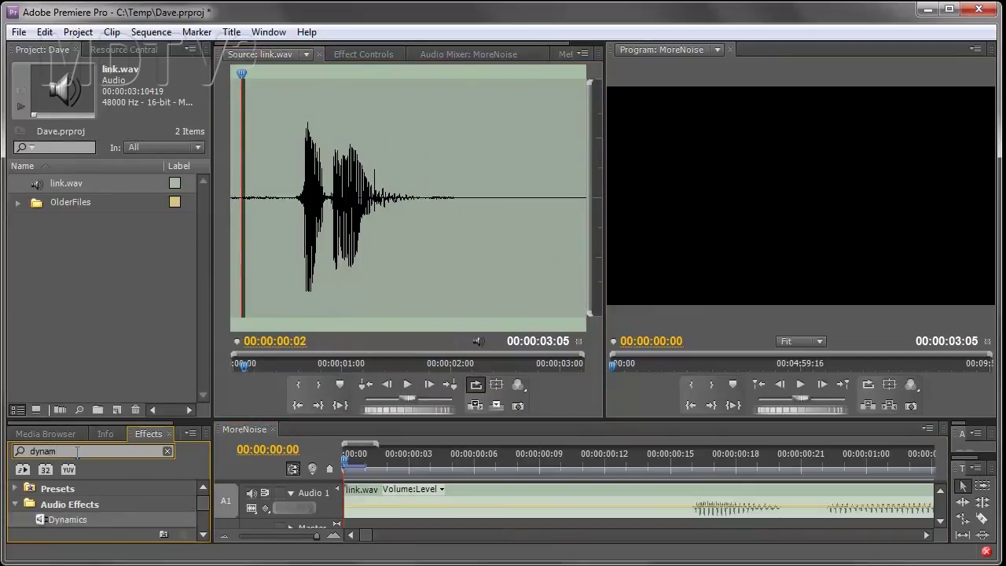
pyautogui.moveTo(68, 518); pyautogui.dragTo(386, 504)
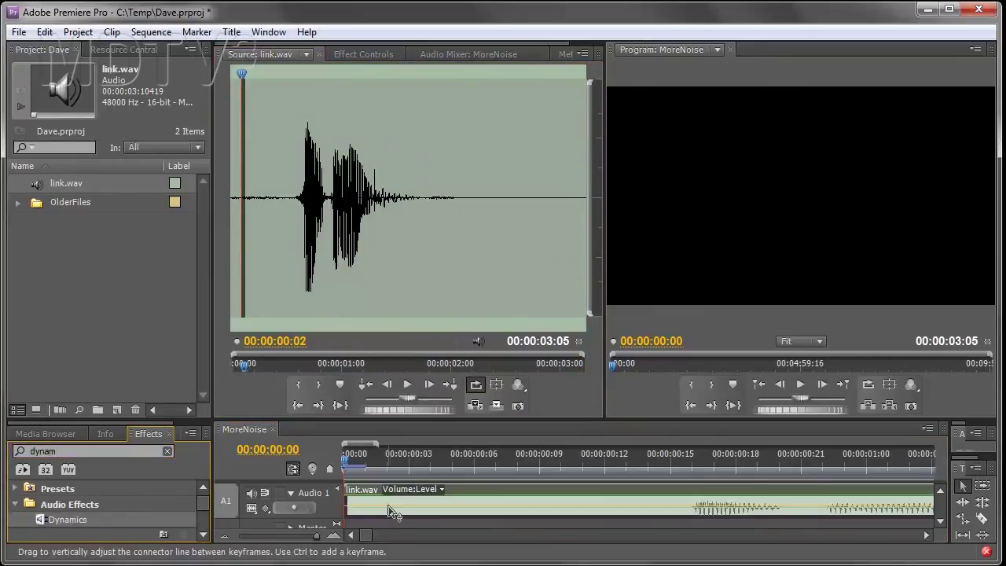
# Step: Expand the custom setup of the clip's Dynamics effect, turn Compressor off and enable AutoGate
pyautogui.click(363, 54)
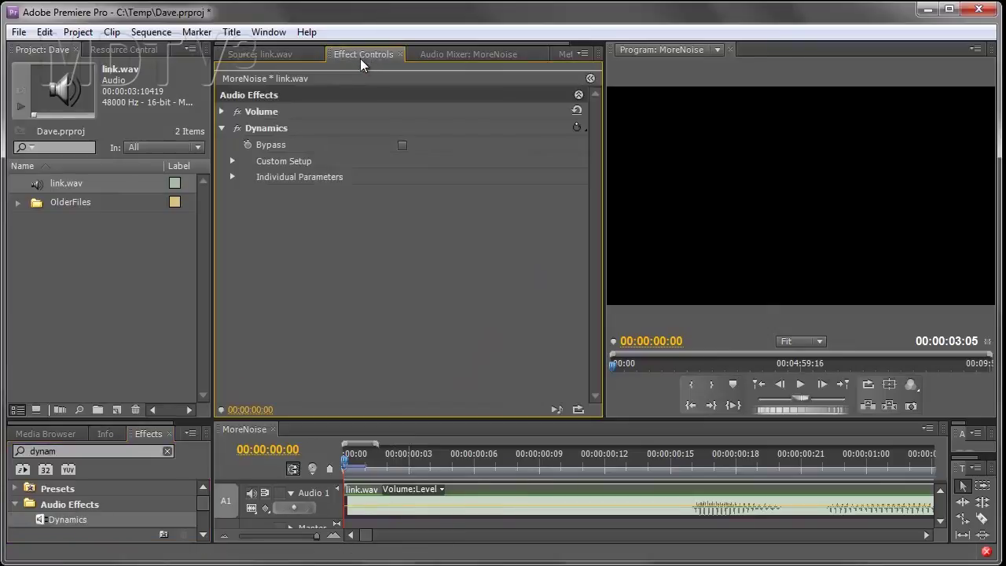
pyautogui.click(232, 161)
pyautogui.moveTo(595, 129); pyautogui.dragTo(592, 180)
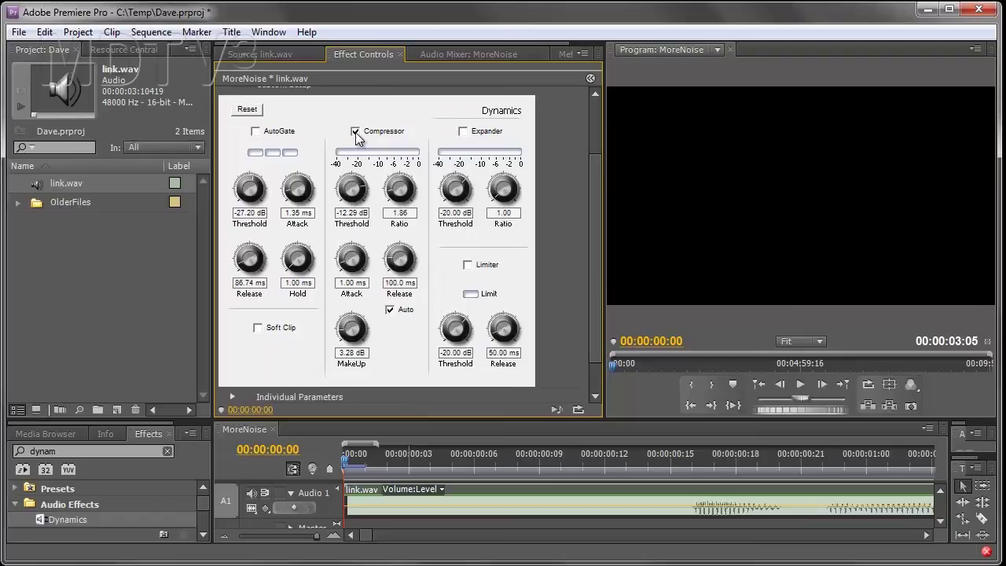
pyautogui.click(254, 133)
# Step: Lower the AutoGate threshold to -46.10 dB and play the sequence on a loop to hear the gate
pyautogui.click(867, 385)
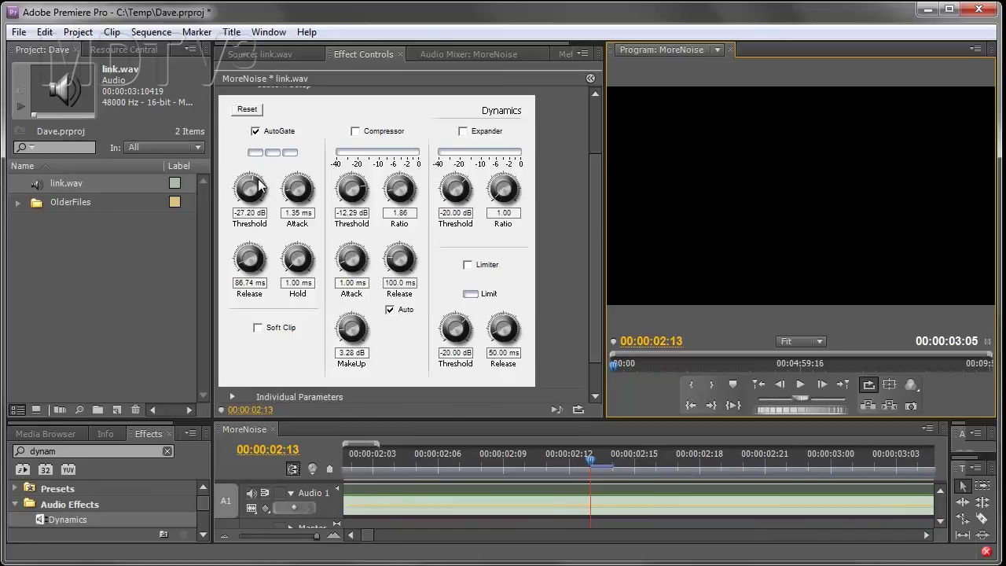
pyautogui.moveTo(259, 187); pyautogui.dragTo(269, 241)
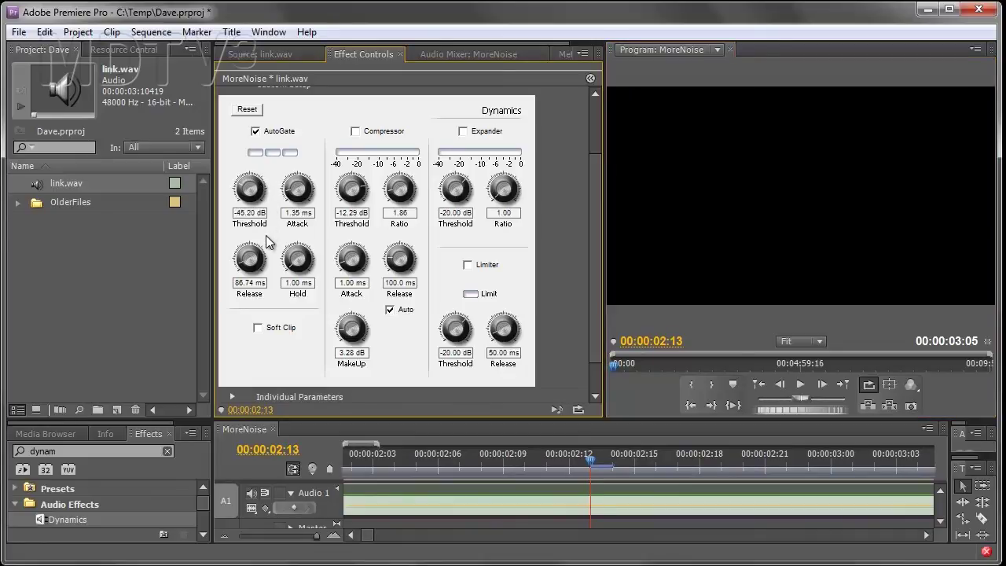
pyautogui.click(800, 385)
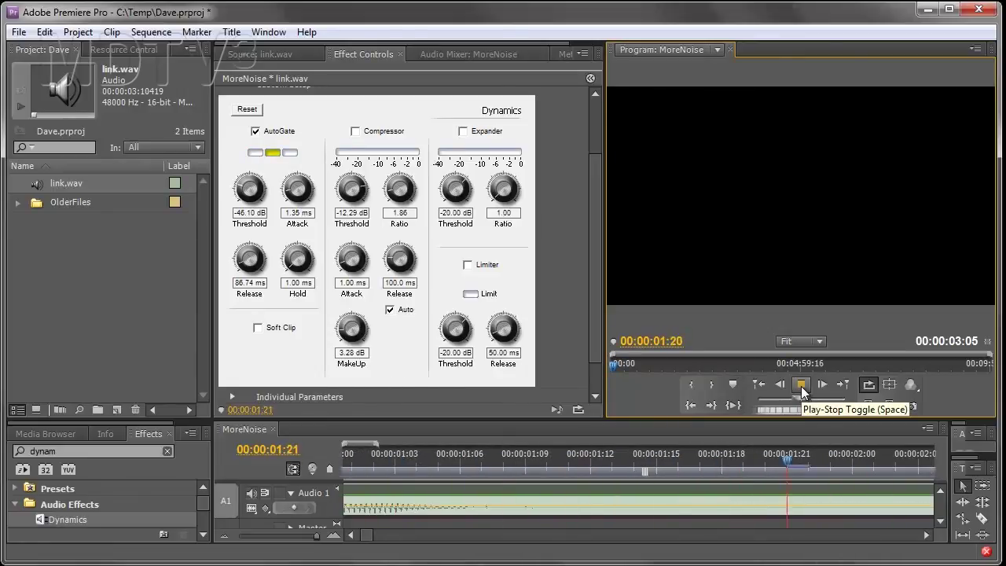
# Step: Raise the AutoGate threshold of the link.wav clip to -7.40 dB and play the MoreNoise sequence to hear the gate
pyautogui.click(801, 384)
pyautogui.moveTo(240, 190); pyautogui.dragTo(242, 186)
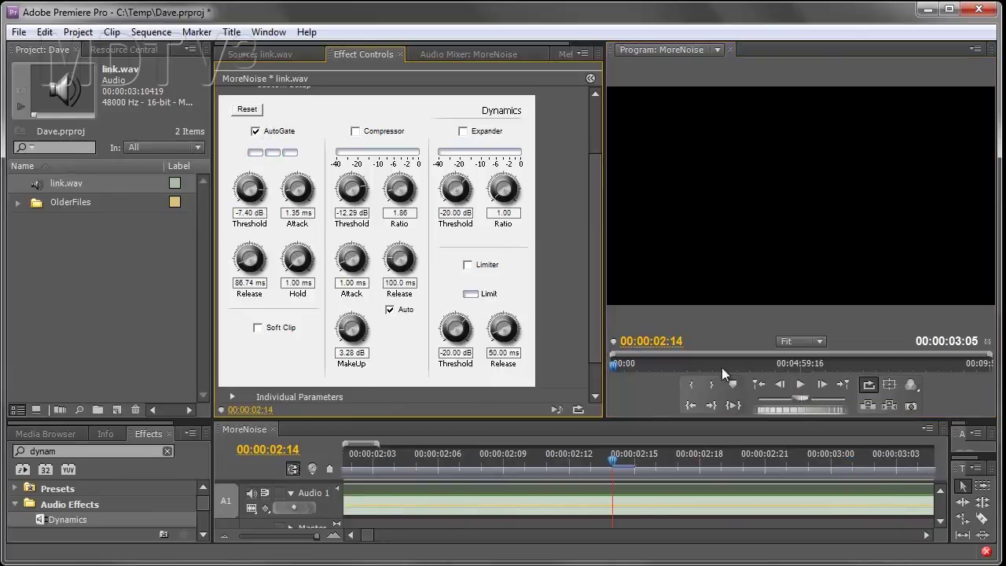
pyautogui.click(801, 384)
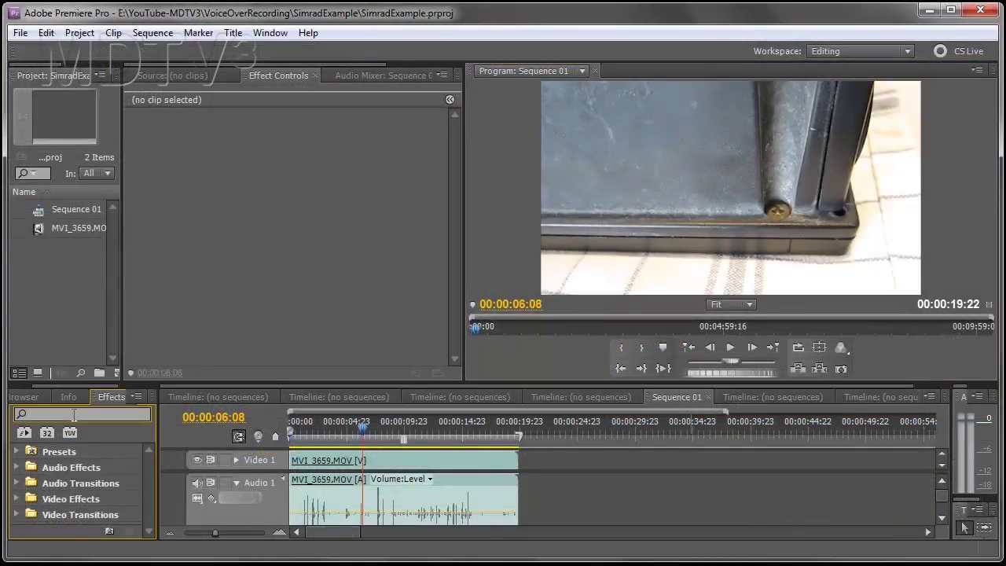
# Step: Apply the Dynamics audio effect to the MVI_3659.MOV clip in Sequence 01 and expand its custom setup
pyautogui.write('dynam')
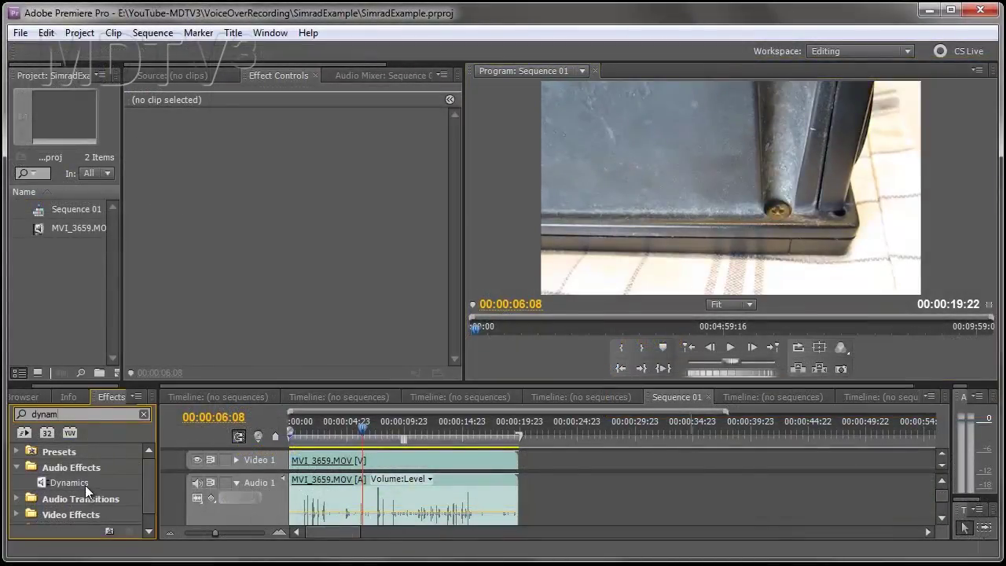
pyautogui.moveTo(88, 491); pyautogui.dragTo(316, 495)
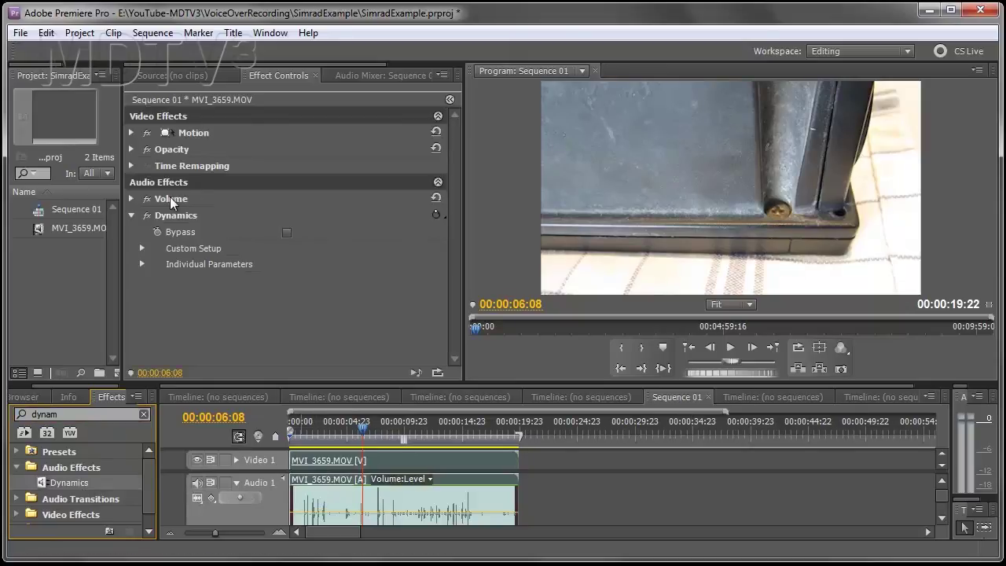
pyautogui.click(141, 248)
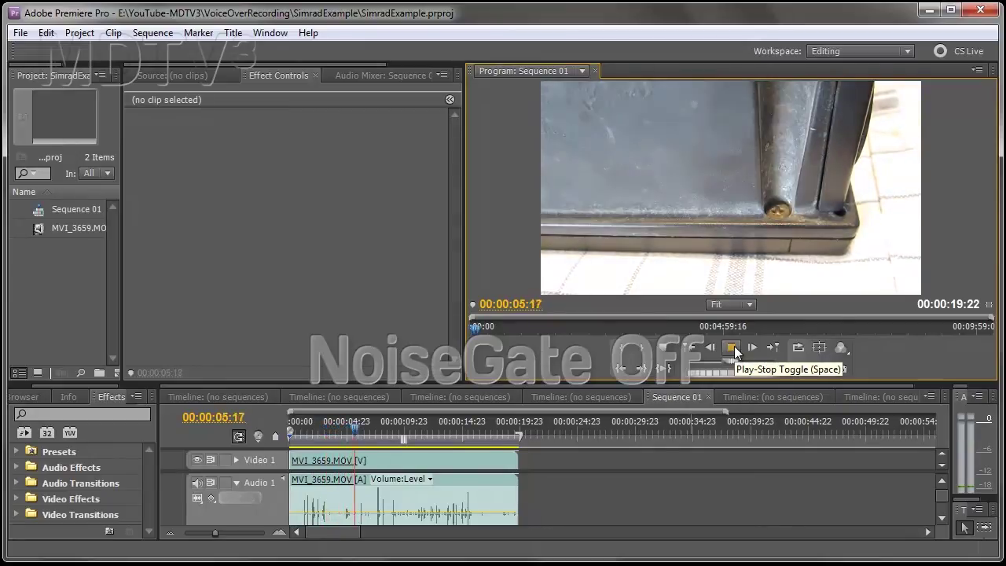
# Step: Turn Compressor off and enable AutoGate in the MVI_3659.MOV clip's Dynamics effect, and play Sequence 01 to hear the gate
pyautogui.click(731, 347)
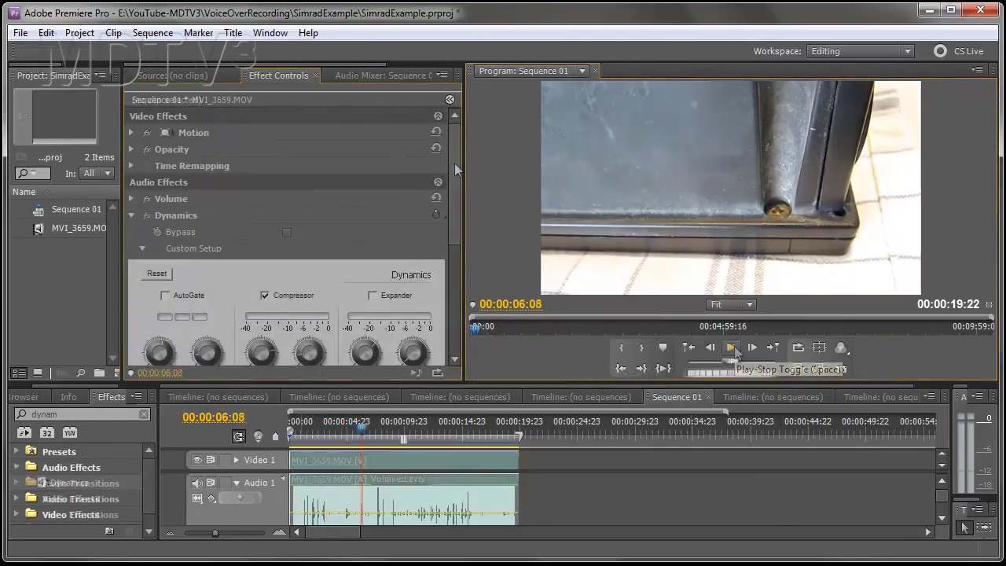
pyautogui.moveTo(454, 162); pyautogui.dragTo(461, 229)
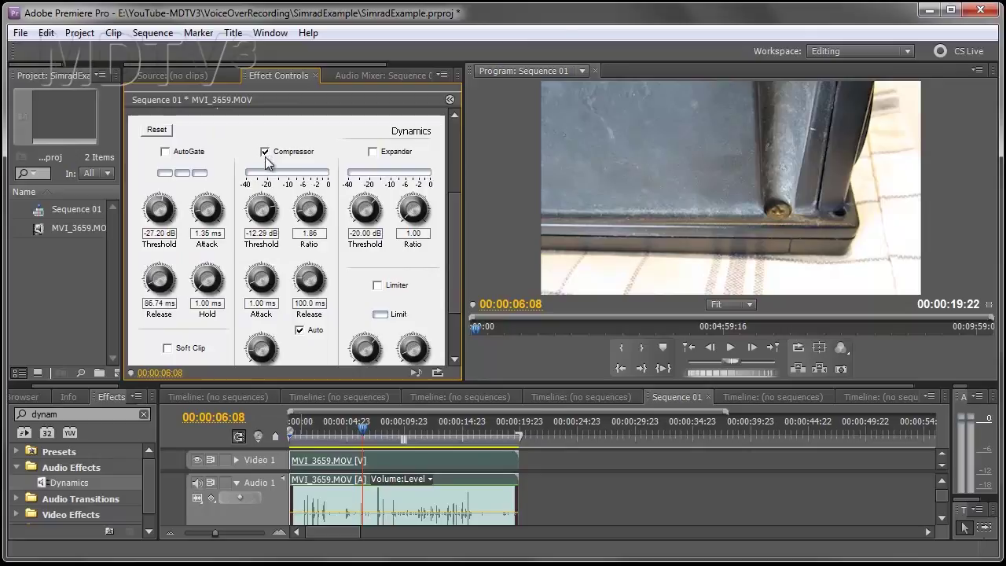
pyautogui.click(166, 152)
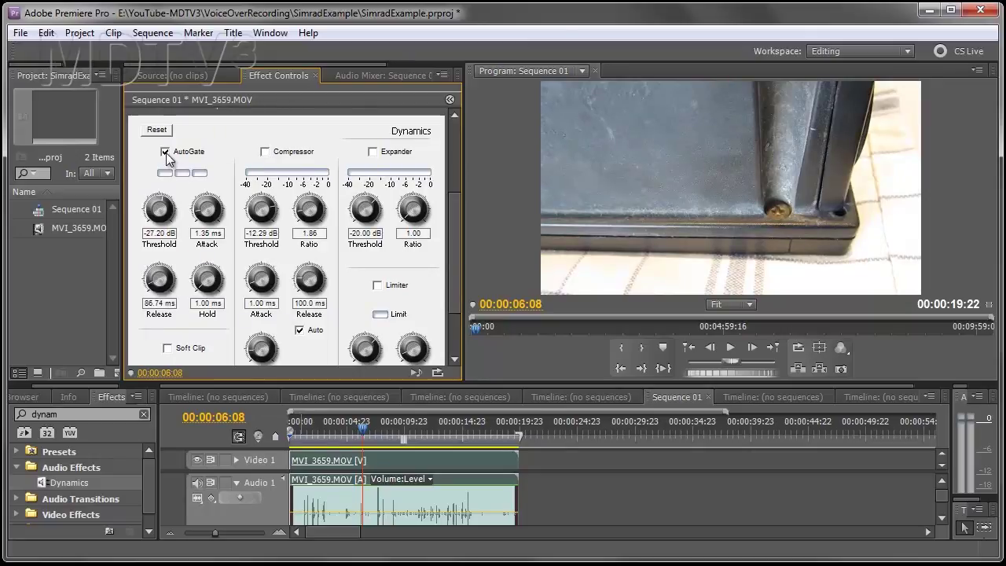
pyautogui.click(731, 349)
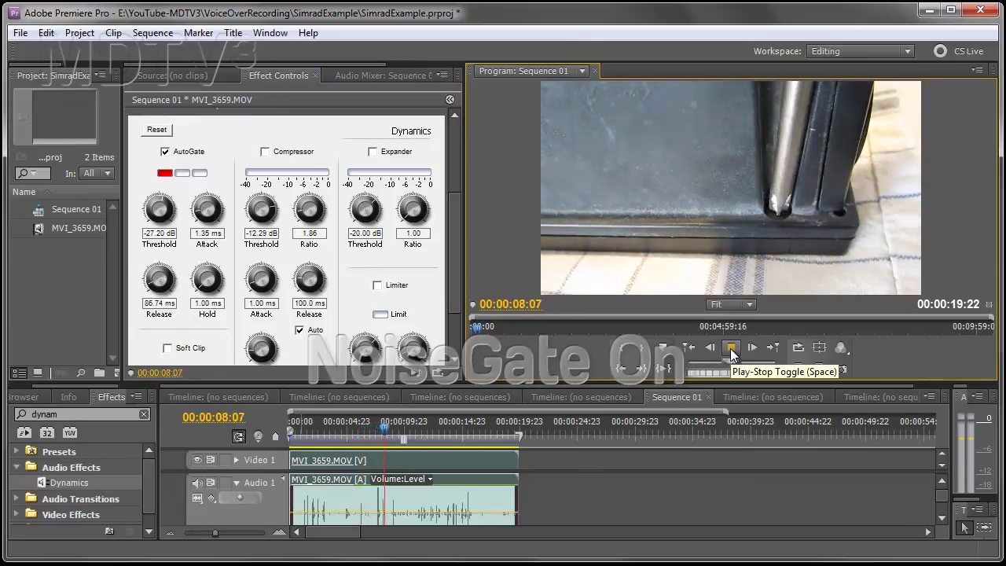